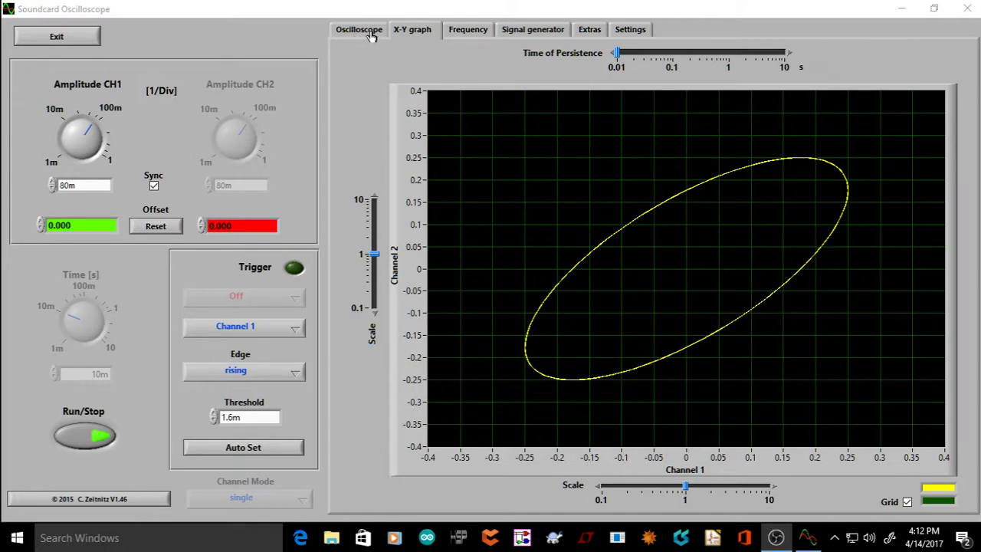
# Step: Cycle through the Oscilloscope, X-Y graph and Frequency views, ending on the 440 Hz generator settings
pyautogui.click(371, 36)
pyautogui.click(370, 32)
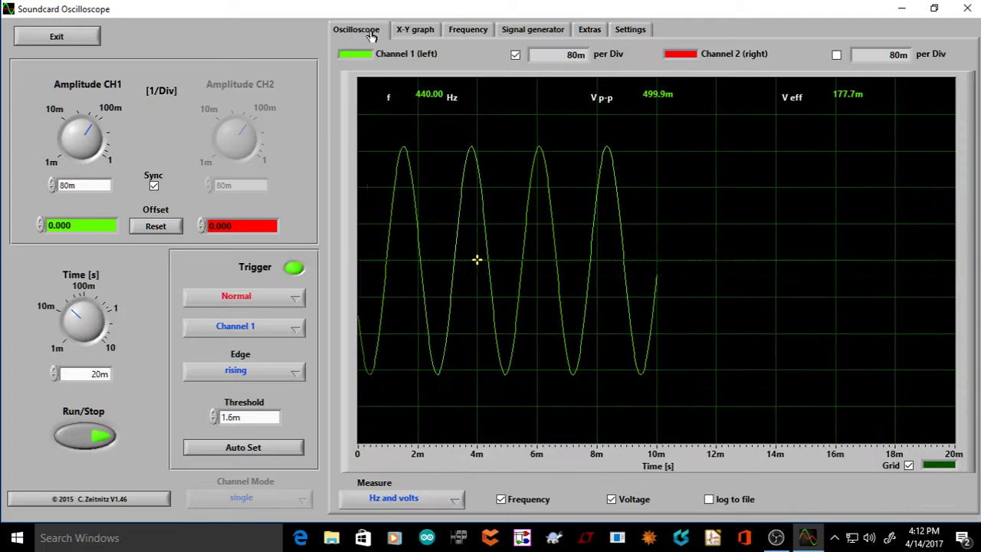
pyautogui.click(424, 35)
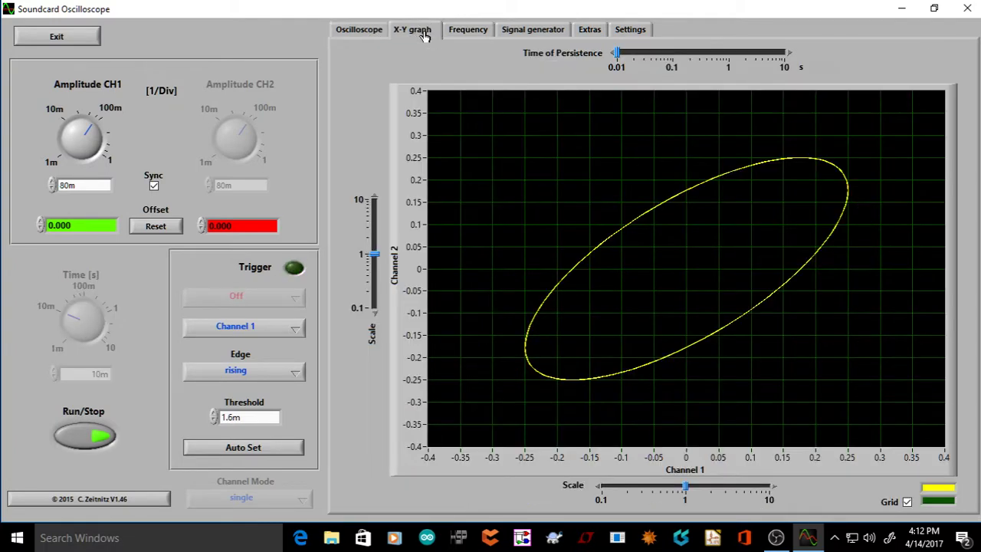
pyautogui.click(477, 32)
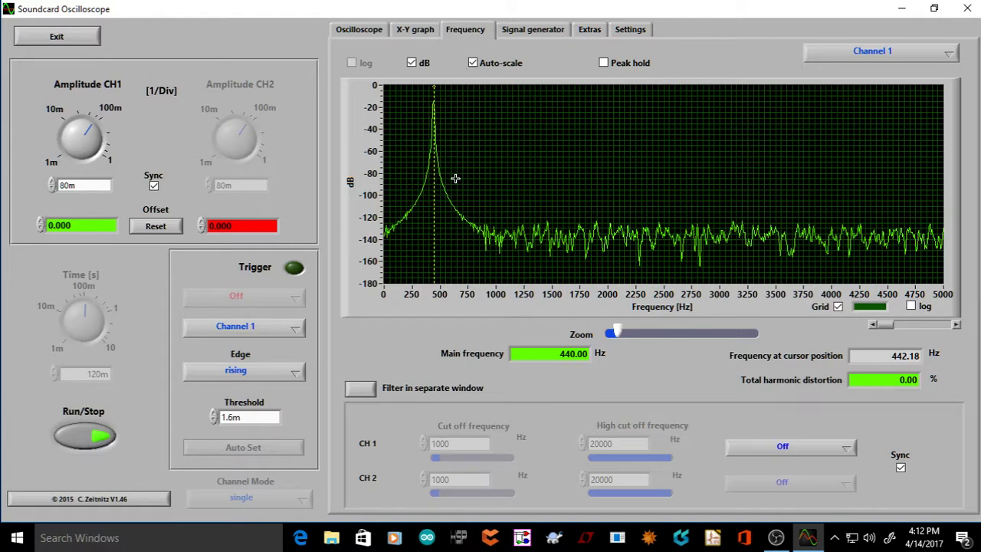
pyautogui.click(530, 34)
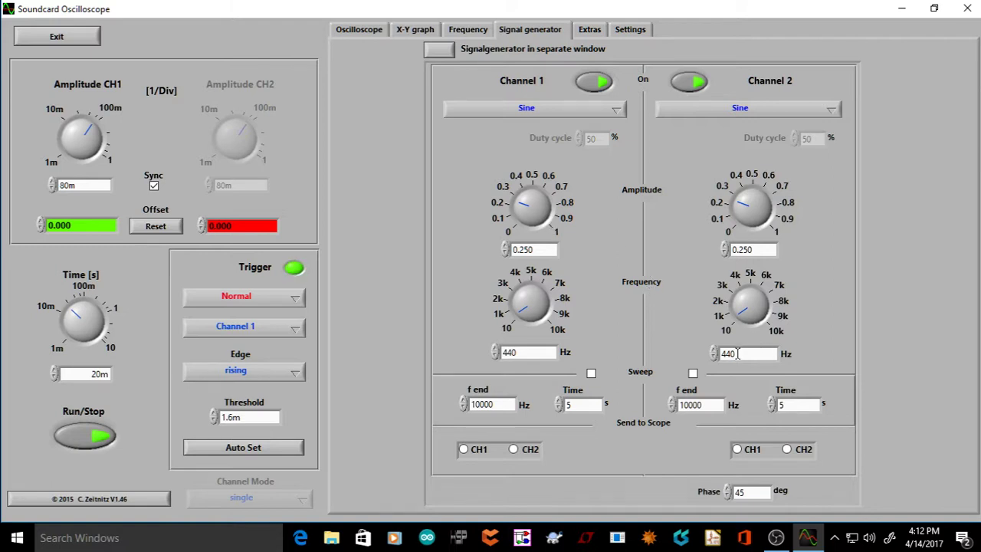
# Step: Detune channel 2's generator to 441 Hz and watch the X-Y ellipse narrow
pyautogui.click(418, 31)
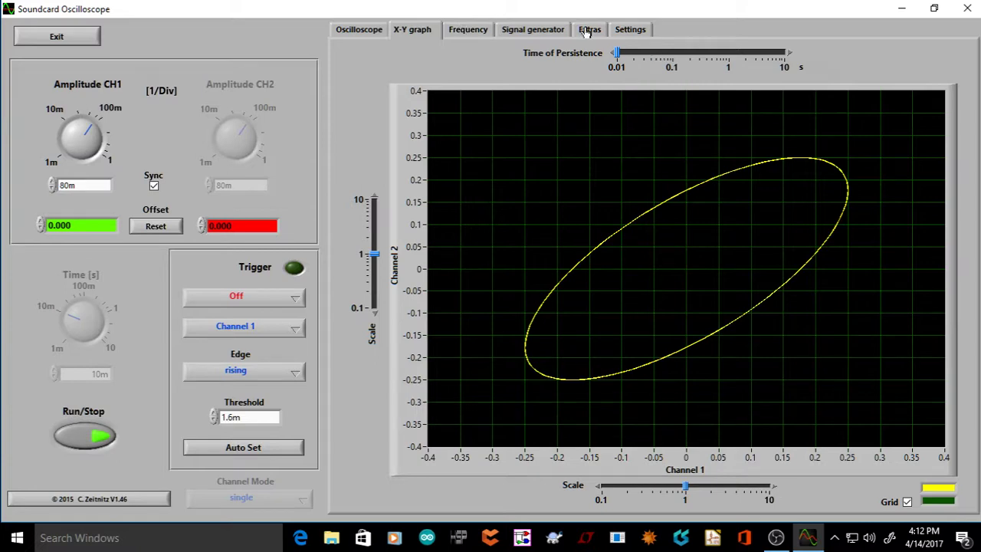
pyautogui.click(537, 30)
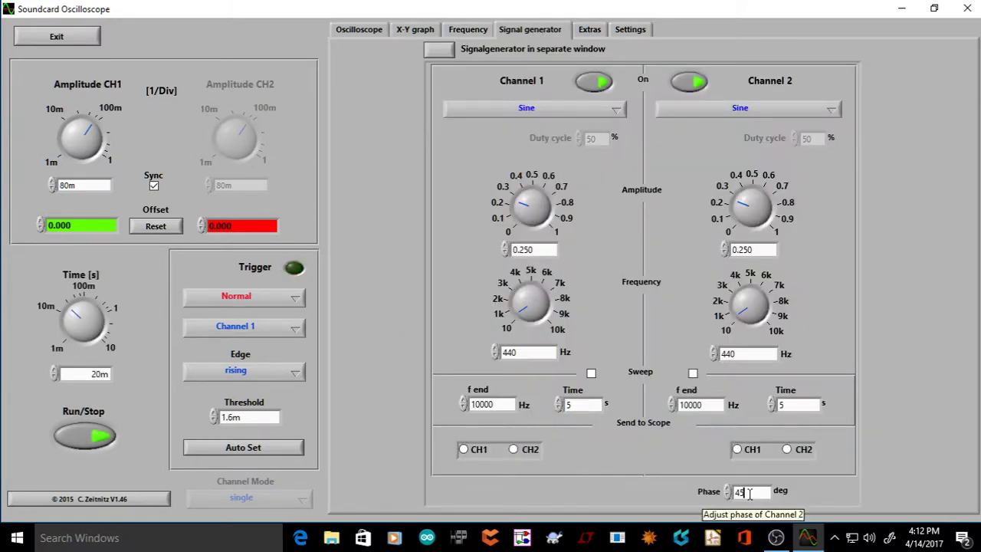
pyautogui.moveTo(750, 493); pyautogui.dragTo(734, 491)
pyautogui.click(743, 353)
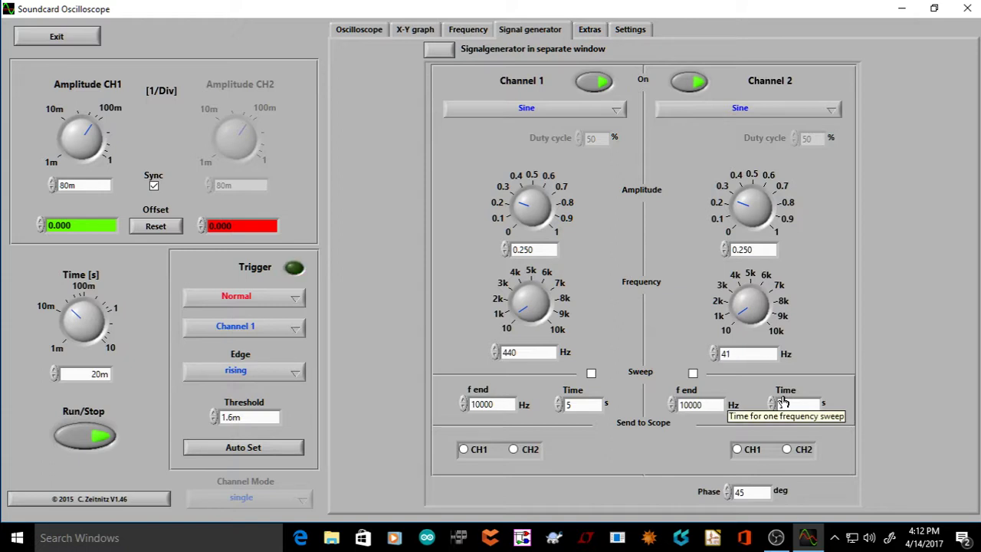
pyautogui.write('4')
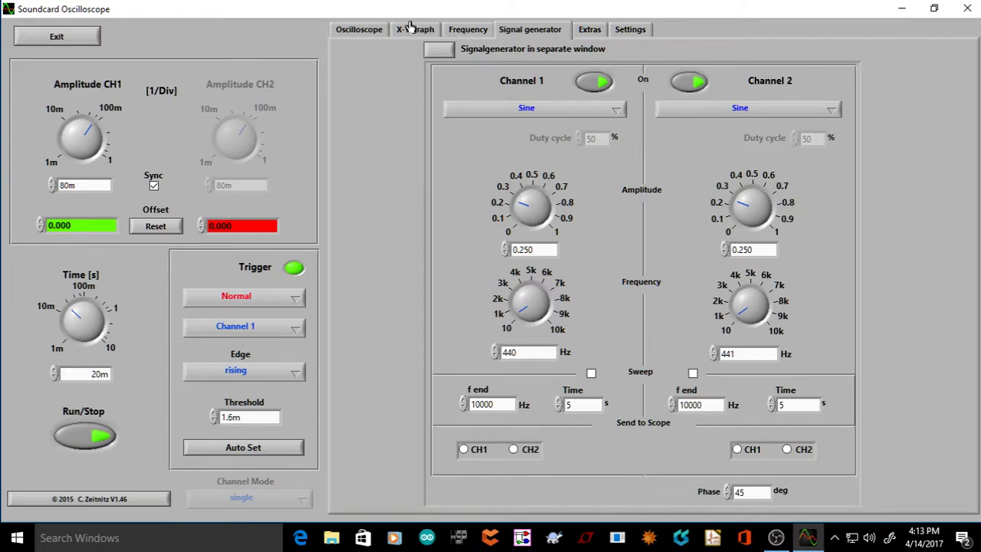
pyautogui.click(431, 32)
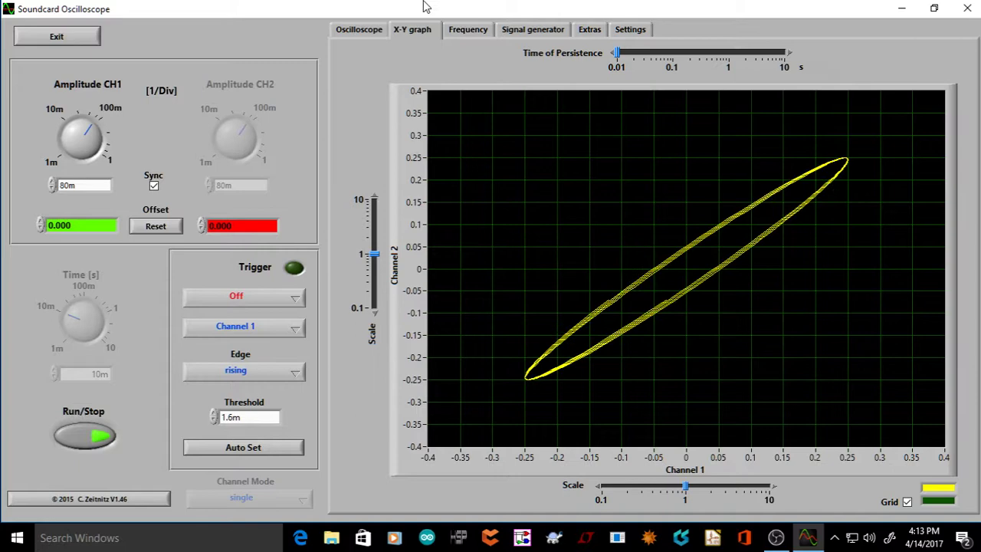
# Step: Show the time-domain trace of channel 1's 440 Hz sine at 499.9 mV peak-to-peak
pyautogui.click(350, 35)
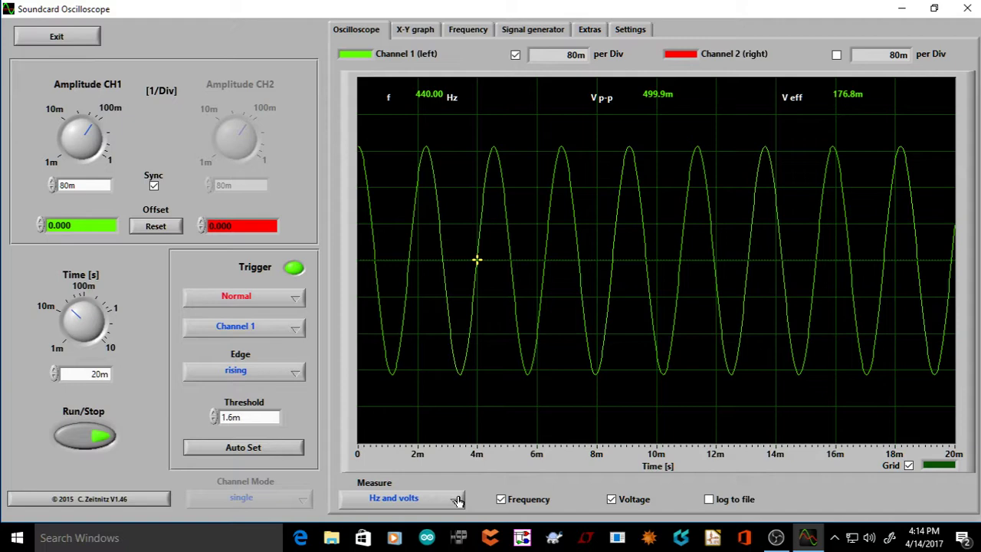
# Step: Capture the 440 Hz sine with a Single trigger, then cancel the save-image dialog
pyautogui.click(231, 300)
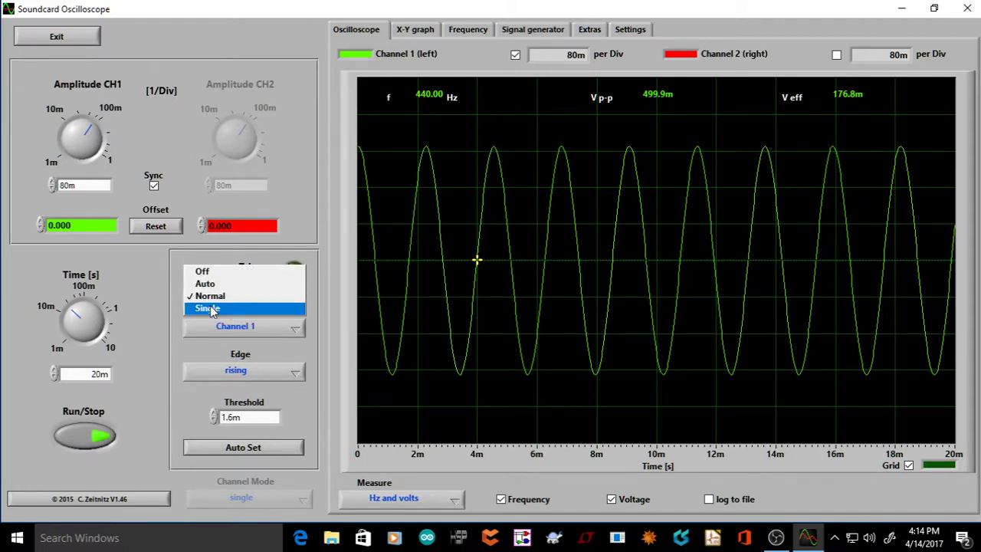
pyautogui.click(212, 310)
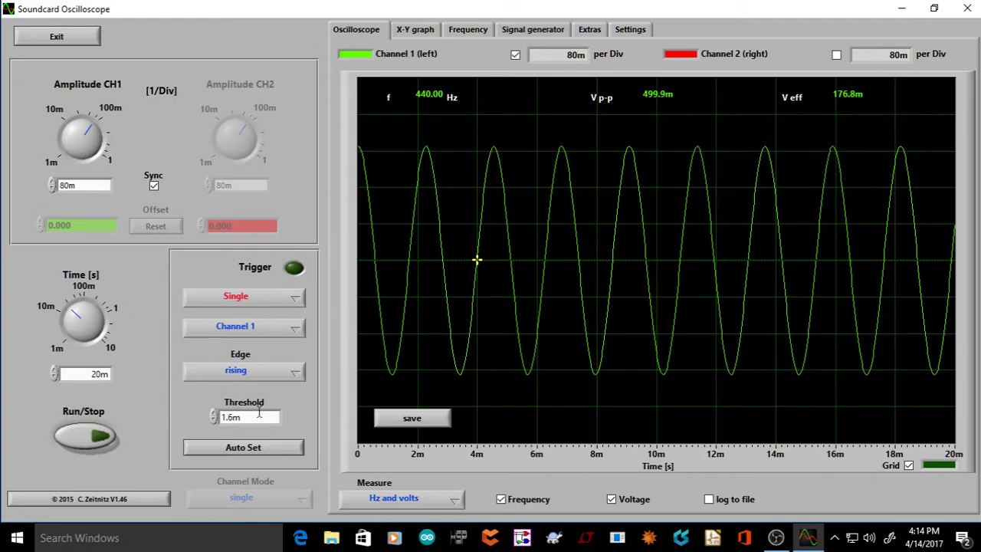
pyautogui.click(98, 437)
pyautogui.click(410, 418)
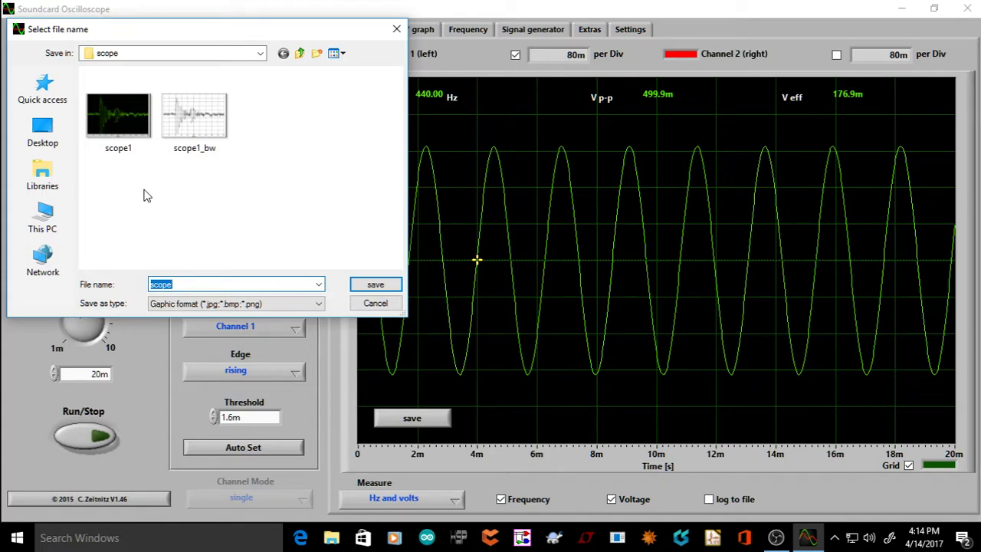
pyautogui.click(374, 304)
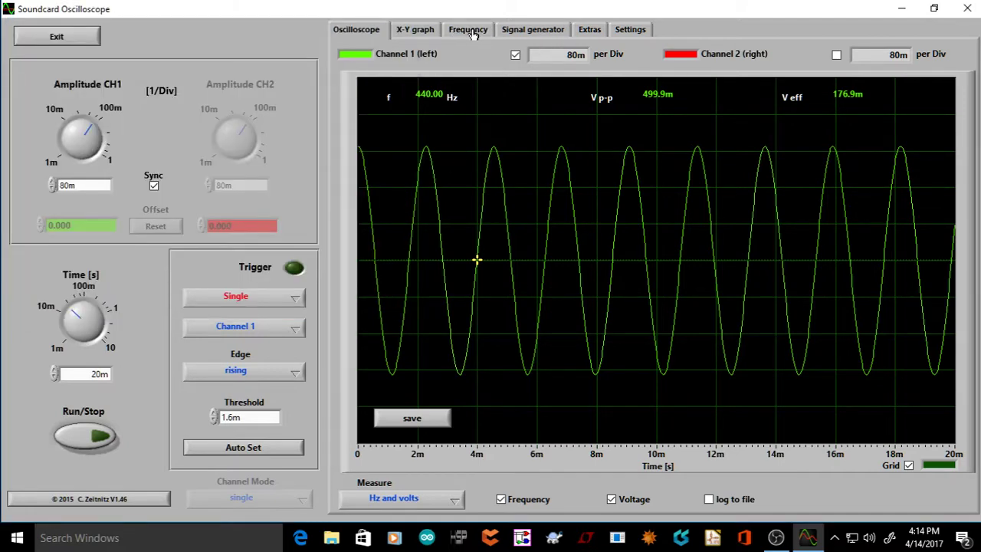
# Step: Show the 440 Hz spectrum, move its cursor, and zoom the axis out to 0–20000 Hz
pyautogui.click(479, 32)
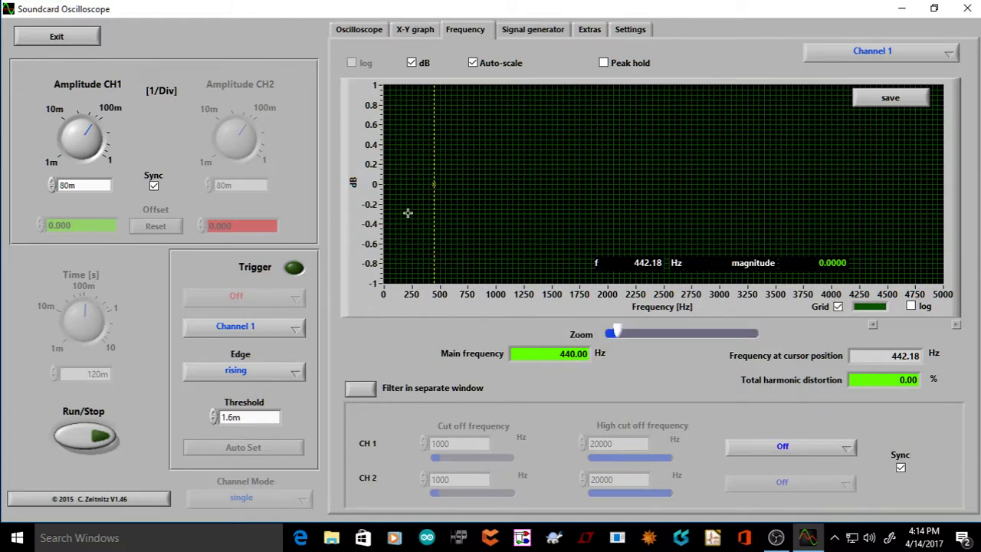
pyautogui.moveTo(436, 184); pyautogui.dragTo(497, 177)
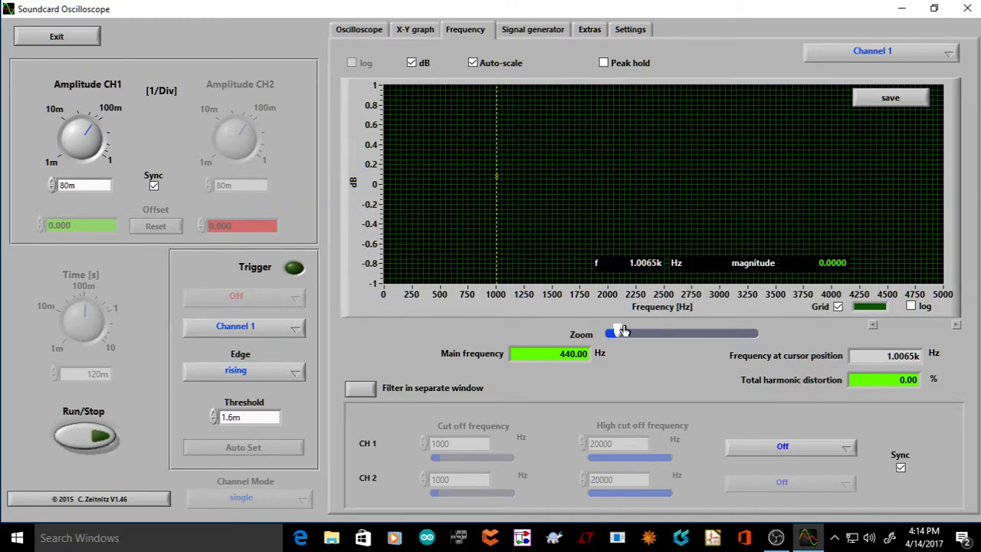
pyautogui.moveTo(625, 330); pyautogui.dragTo(517, 294)
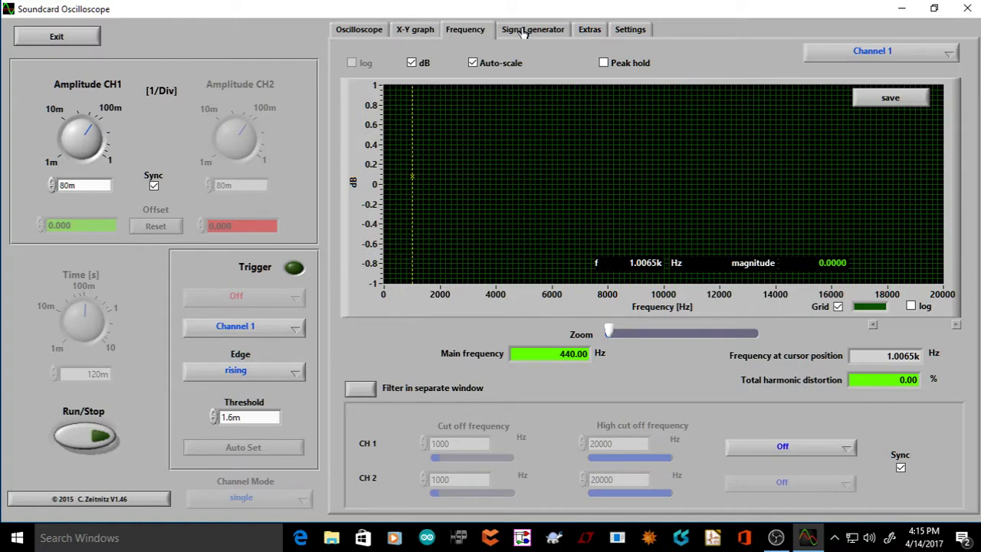
# Step: Return to the signal generator and leave channel 1's waveform set to Sine
pyautogui.click(523, 31)
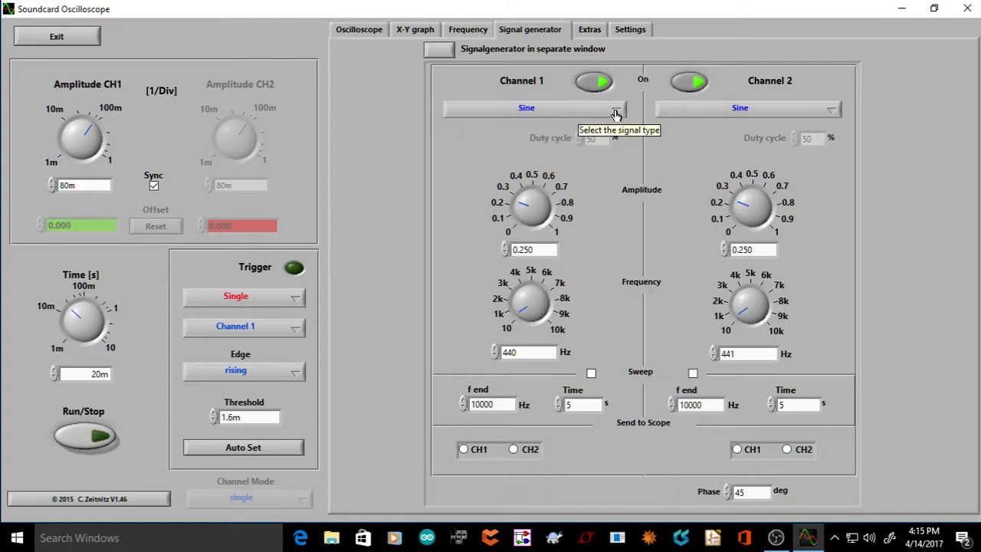
pyautogui.click(616, 114)
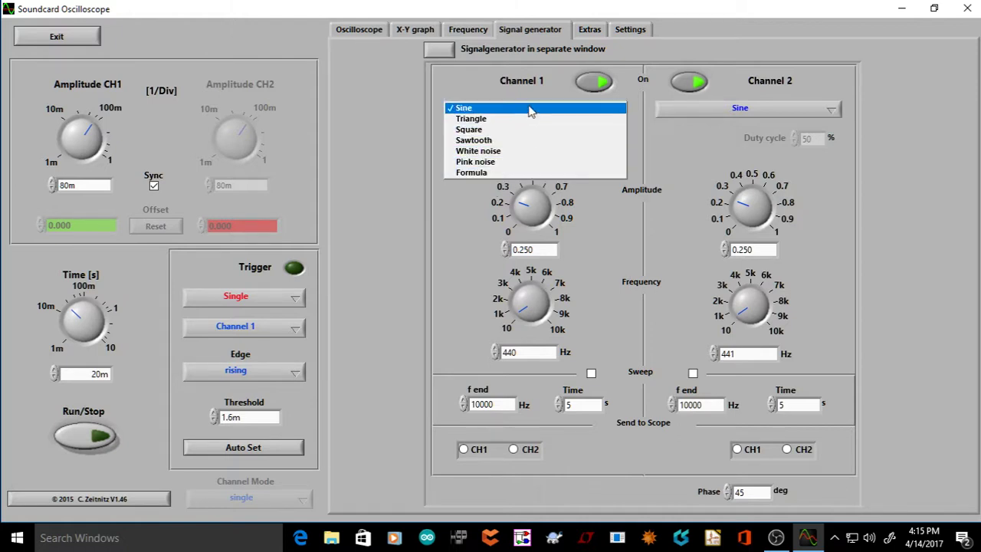
pyautogui.click(448, 86)
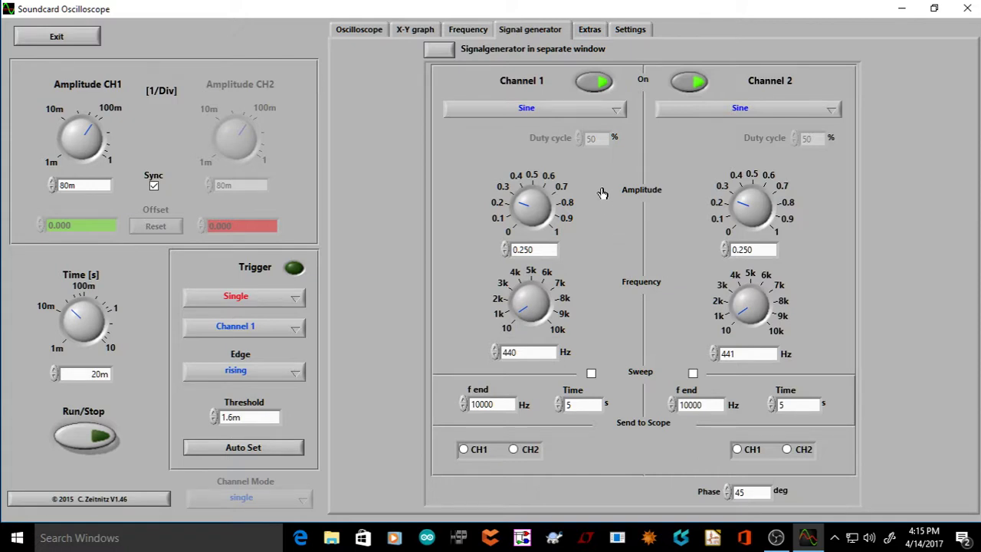
# Step: Go from Settings to the frequency spectrum and cancel a save-image dialog
pyautogui.click(630, 29)
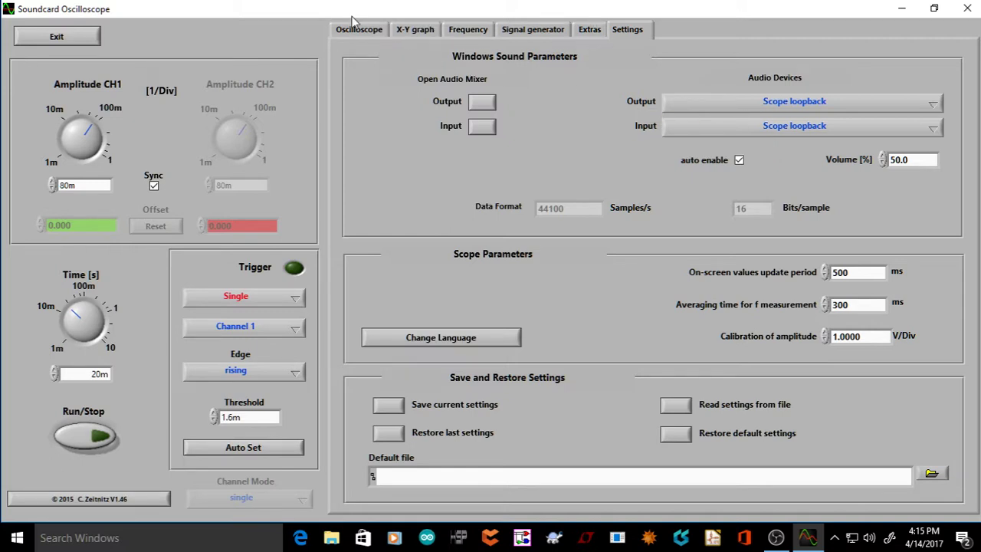
pyautogui.click(465, 34)
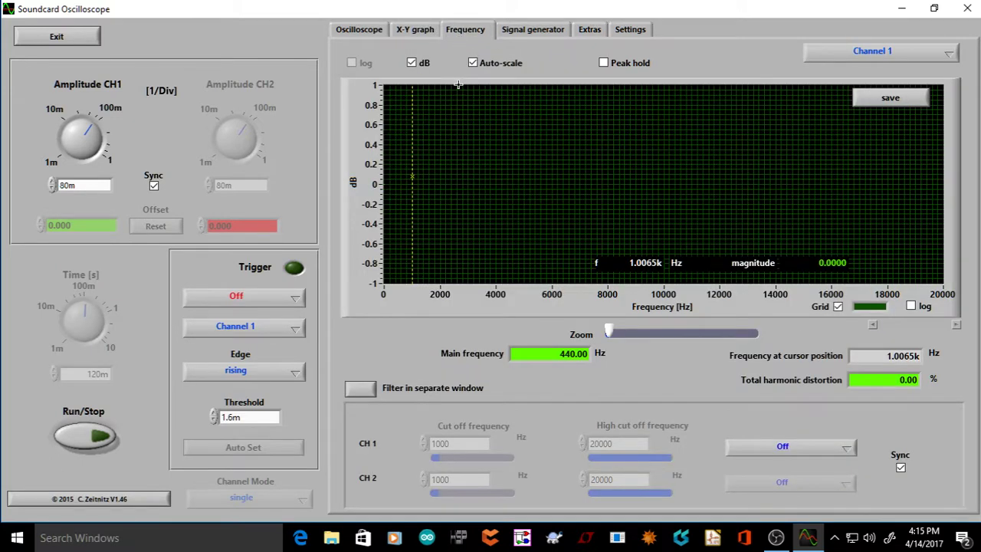
pyautogui.click(898, 103)
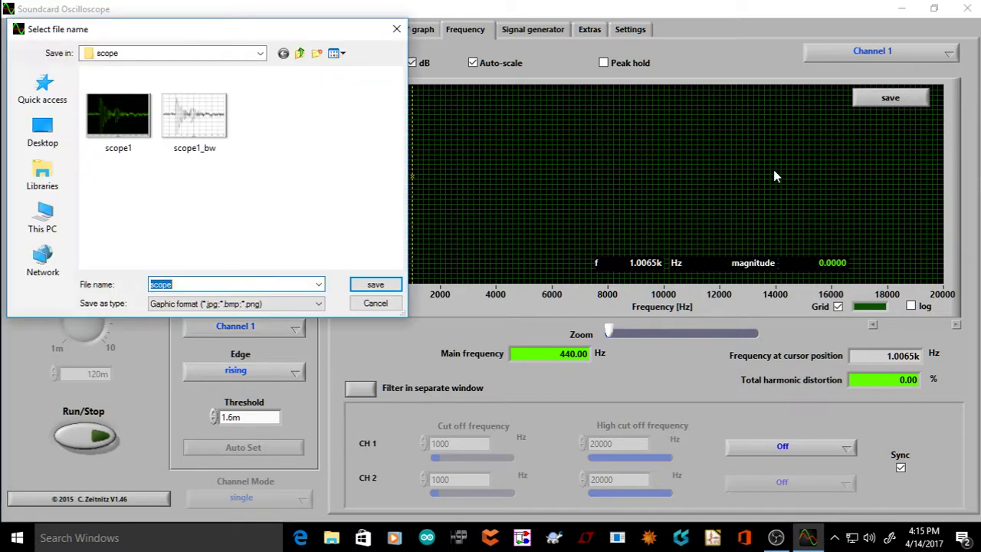
pyautogui.click(374, 303)
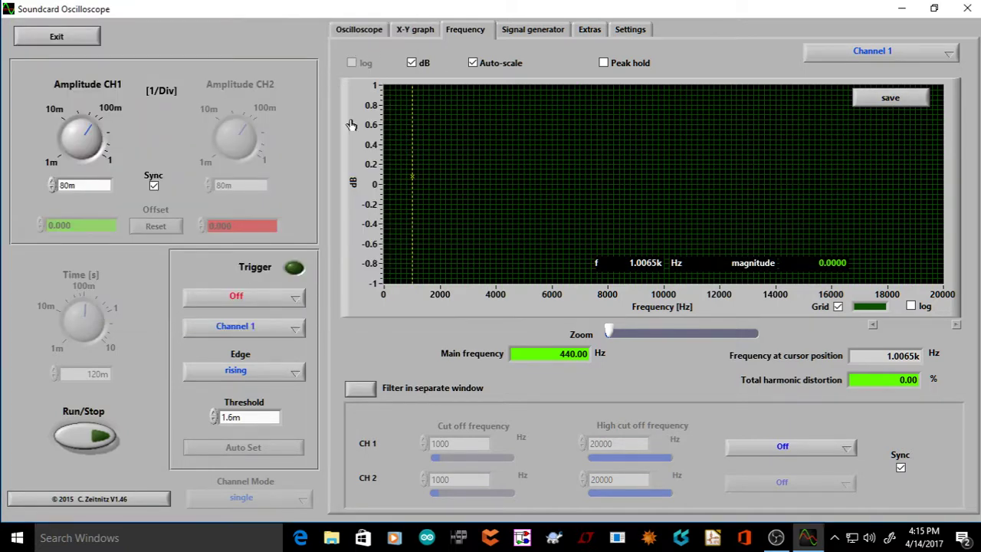
# Step: Set the trigger to Normal, place the cursor near 413 Hz, and zoom to 0–2000 Hz
pyautogui.click(241, 297)
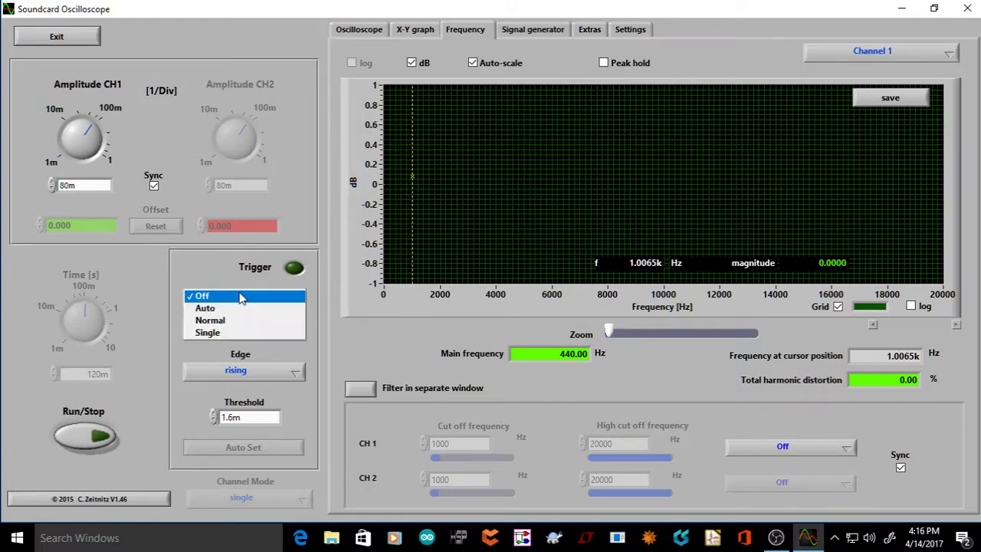
pyautogui.click(201, 321)
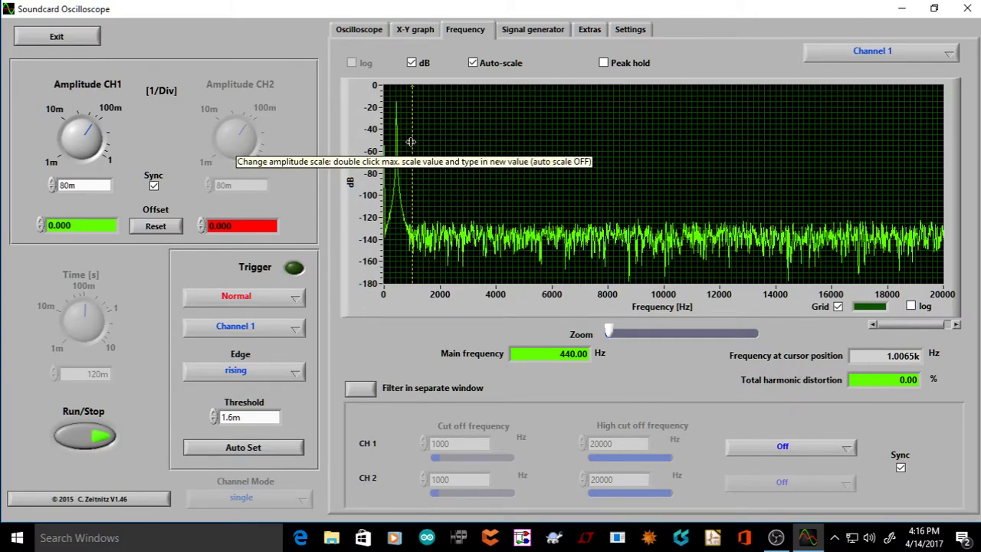
pyautogui.moveTo(411, 142); pyautogui.dragTo(394, 149)
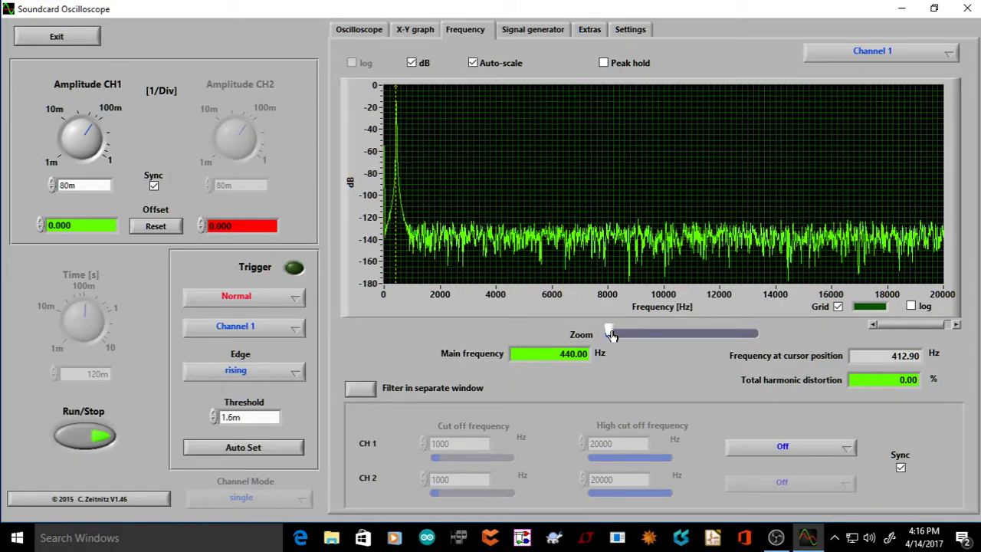
pyautogui.moveTo(611, 335); pyautogui.dragTo(635, 335)
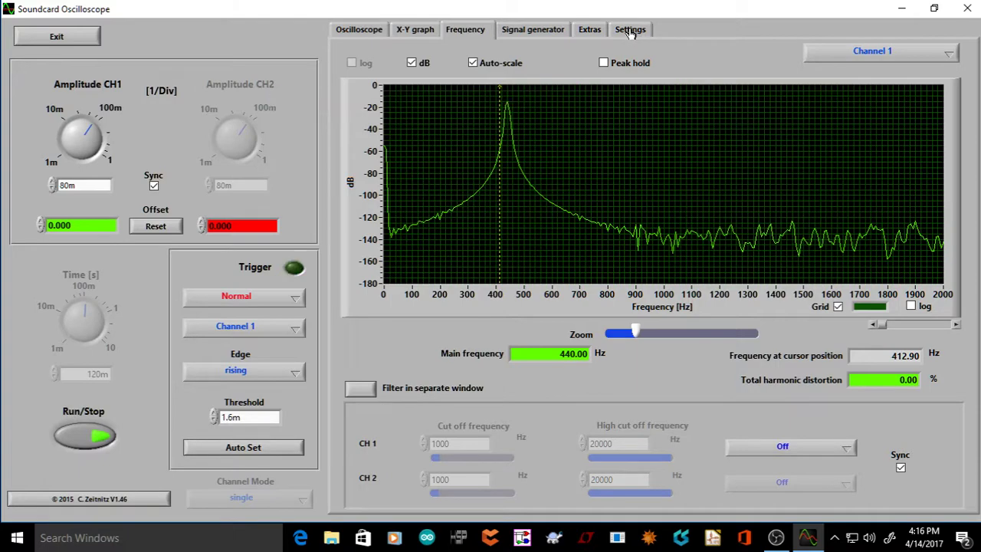
# Step: Step through every view to Settings and open the list of input audio devices
pyautogui.click(355, 35)
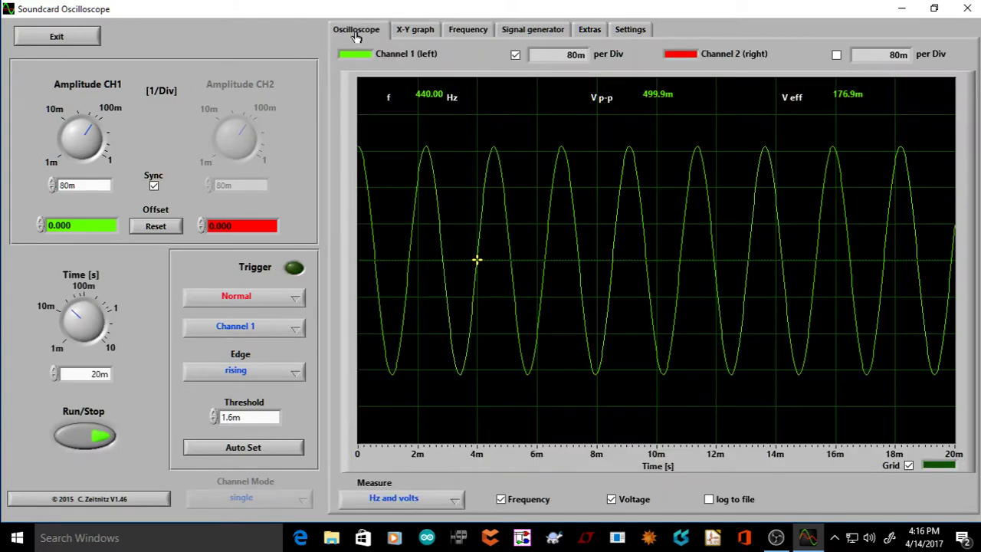
pyautogui.click(415, 35)
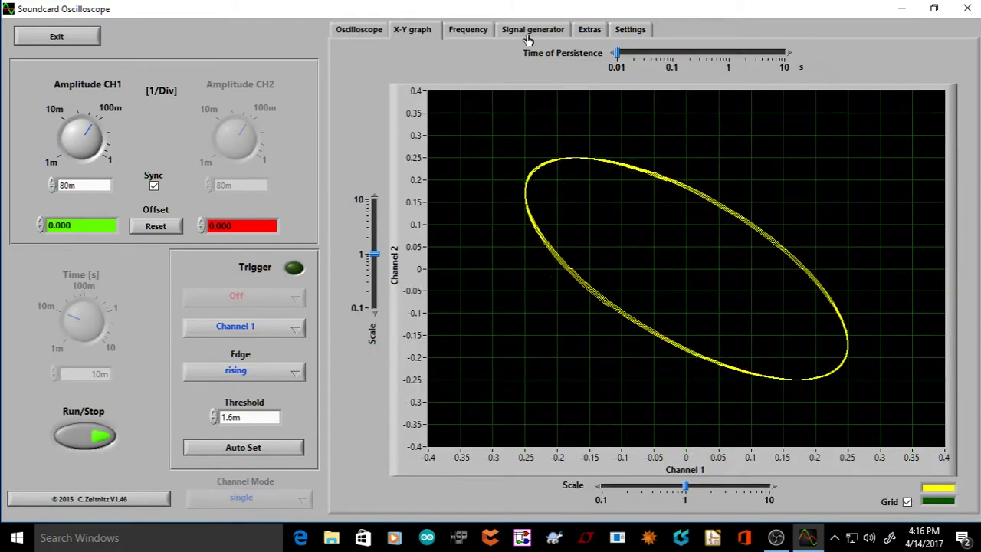
pyautogui.click(479, 34)
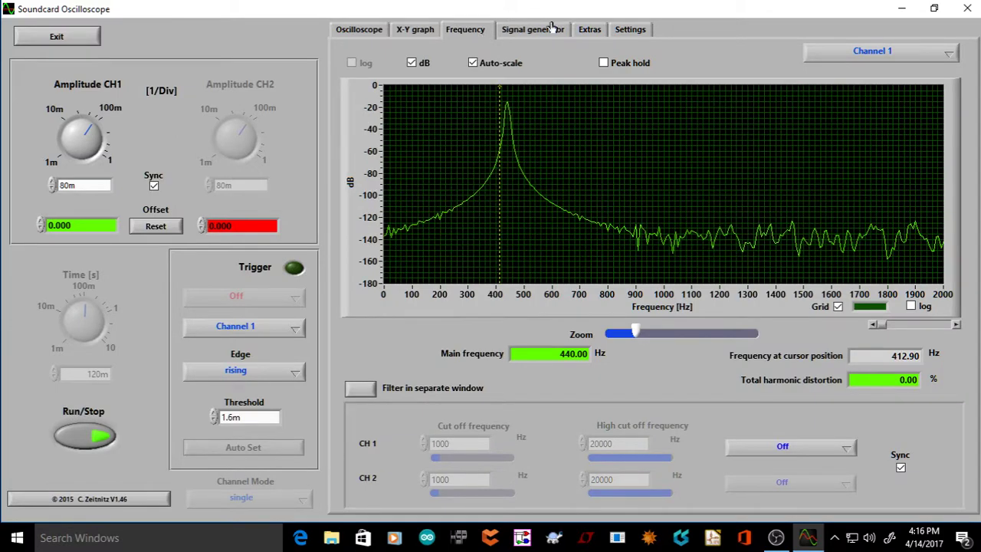
pyautogui.click(538, 36)
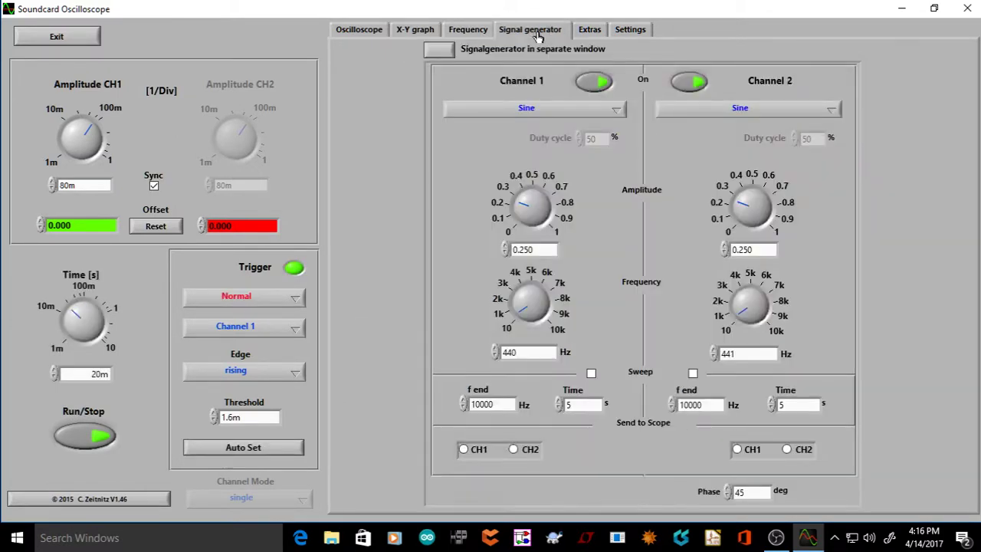
pyautogui.click(626, 34)
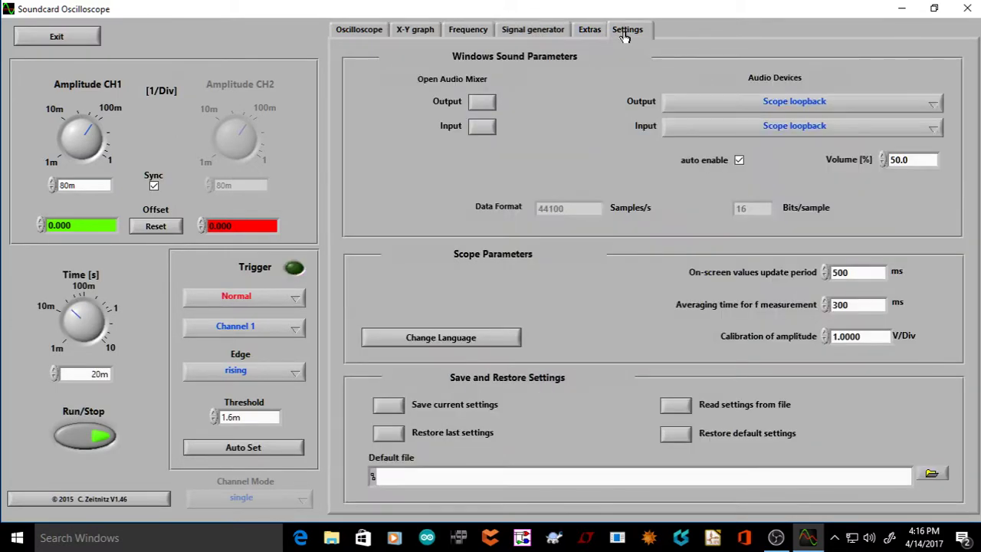
pyautogui.click(710, 131)
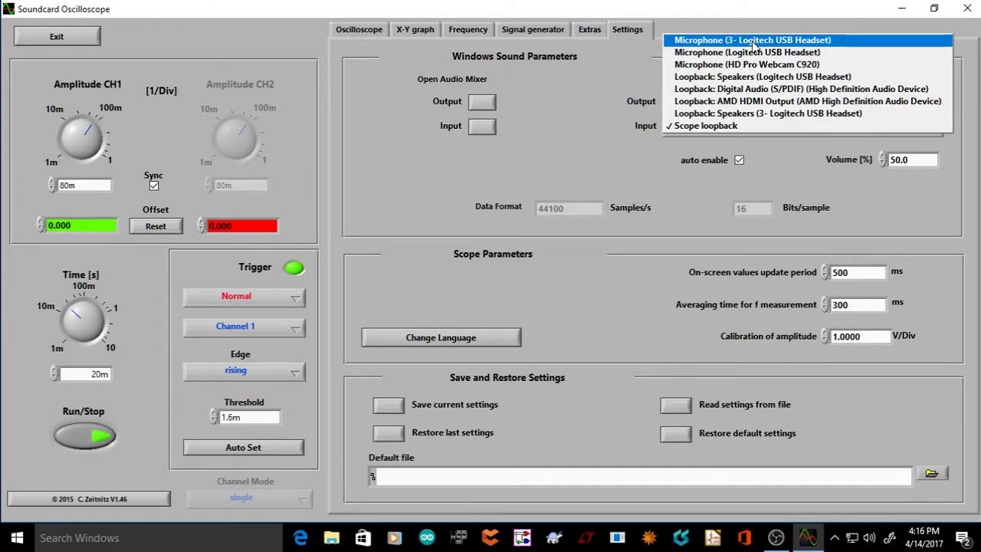
# Step: Choose the Logitech headset microphone as input, turn off both generator channels, and view the trace
pyautogui.click(753, 43)
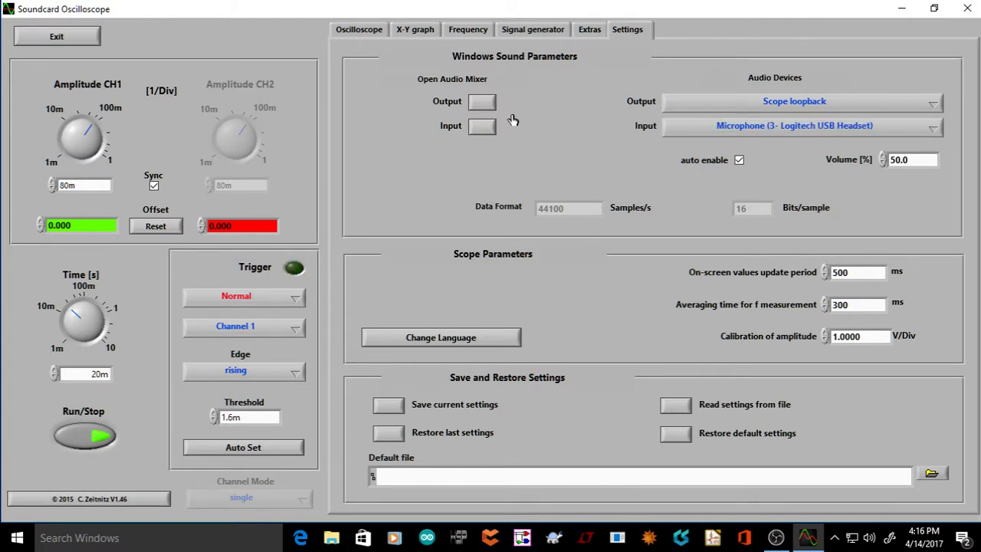
pyautogui.click(552, 36)
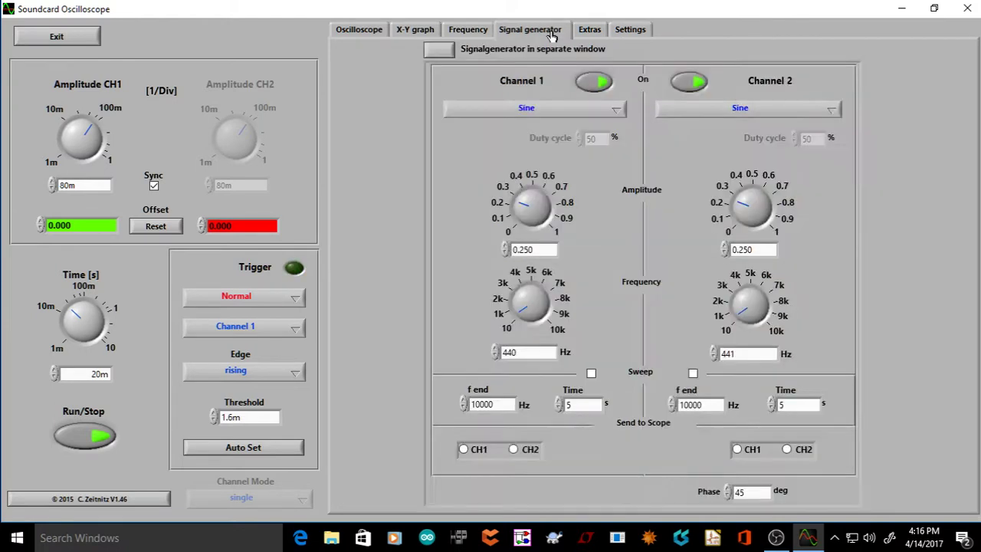
pyautogui.click(597, 83)
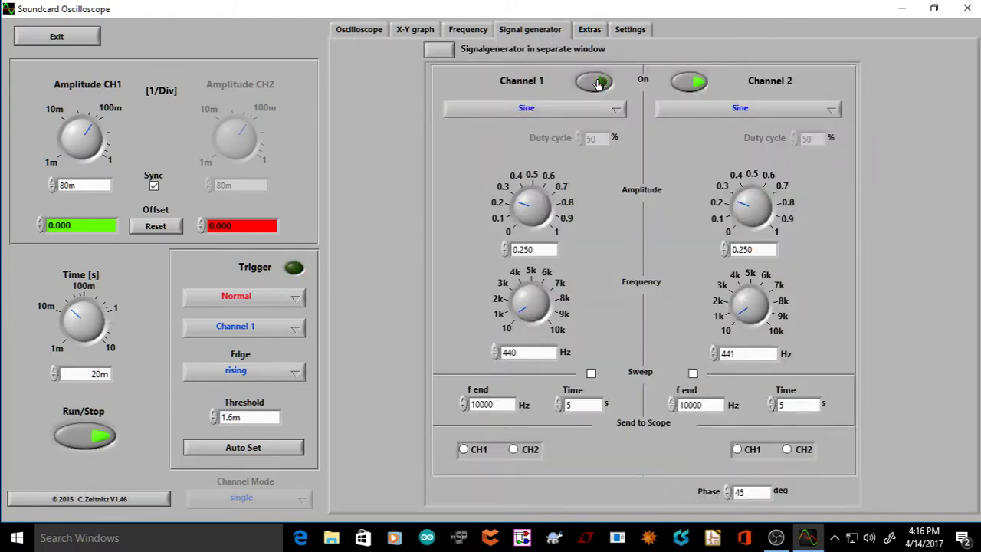
pyautogui.click(694, 86)
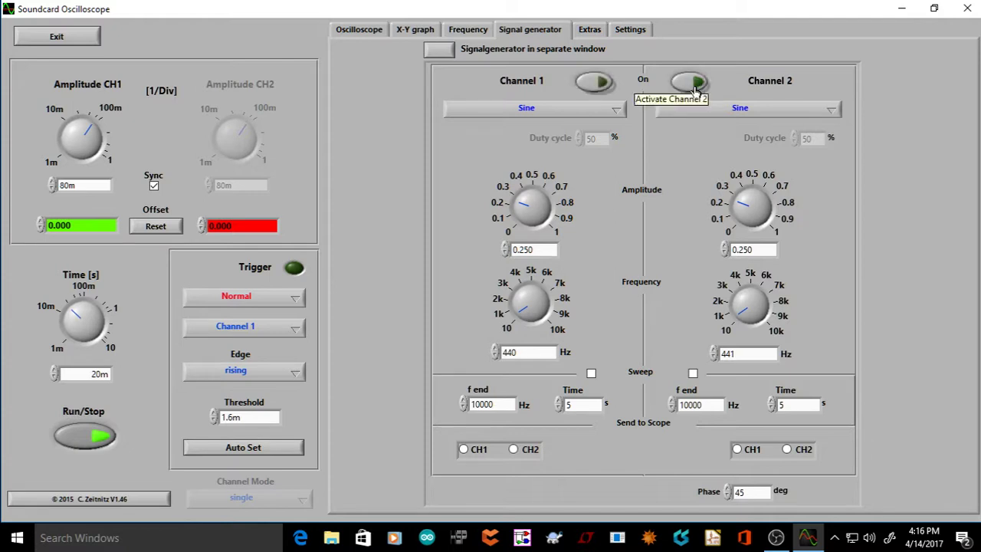
pyautogui.click(375, 31)
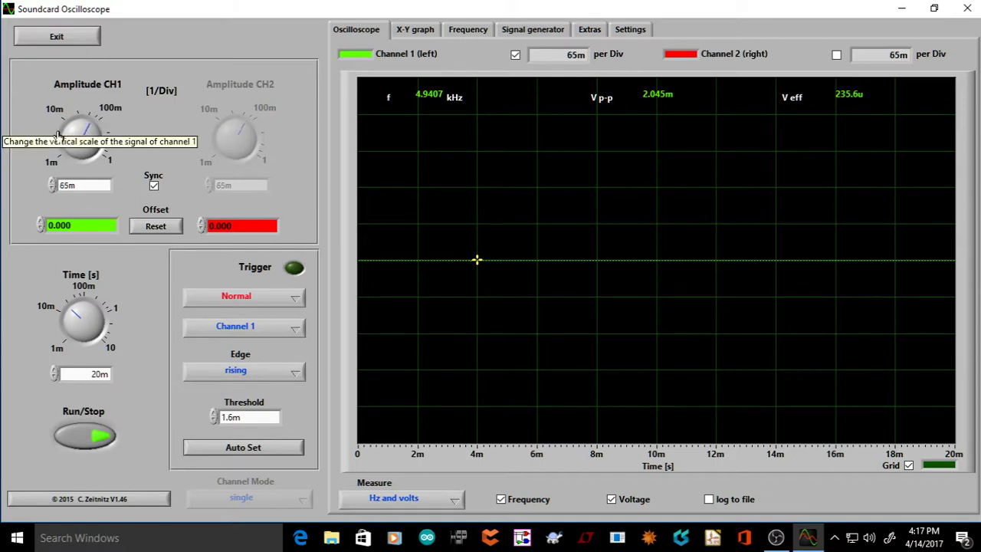
# Step: Set channel 1 amplitude to 1 mV/div and raise the trigger threshold to about 1.96 mV
pyautogui.moveTo(89, 128); pyautogui.dragTo(73, 165)
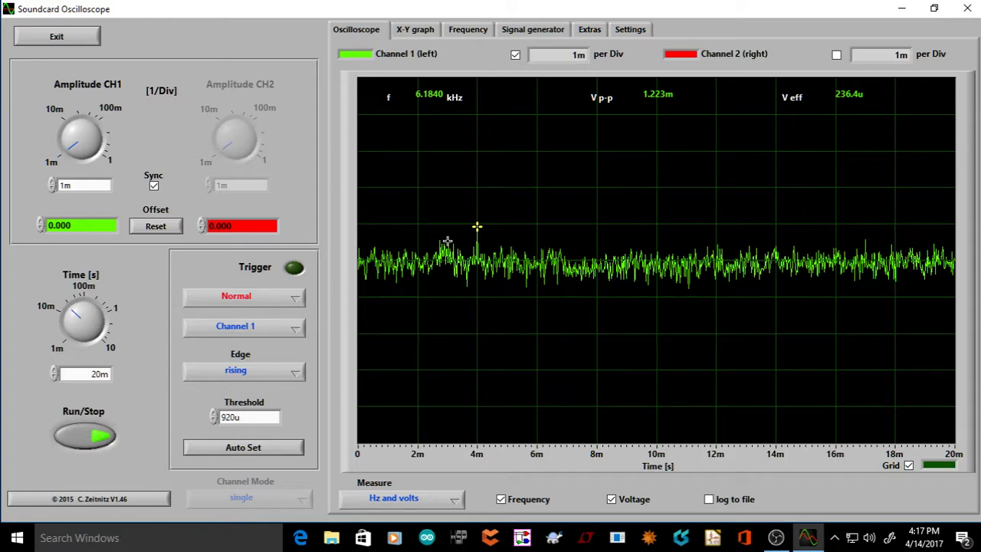
pyautogui.moveTo(477, 227)
pyautogui.mouseDown()
pyautogui.moveTo(486, 179)
pyautogui.moveTo(480, 188)
pyautogui.mouseUp()
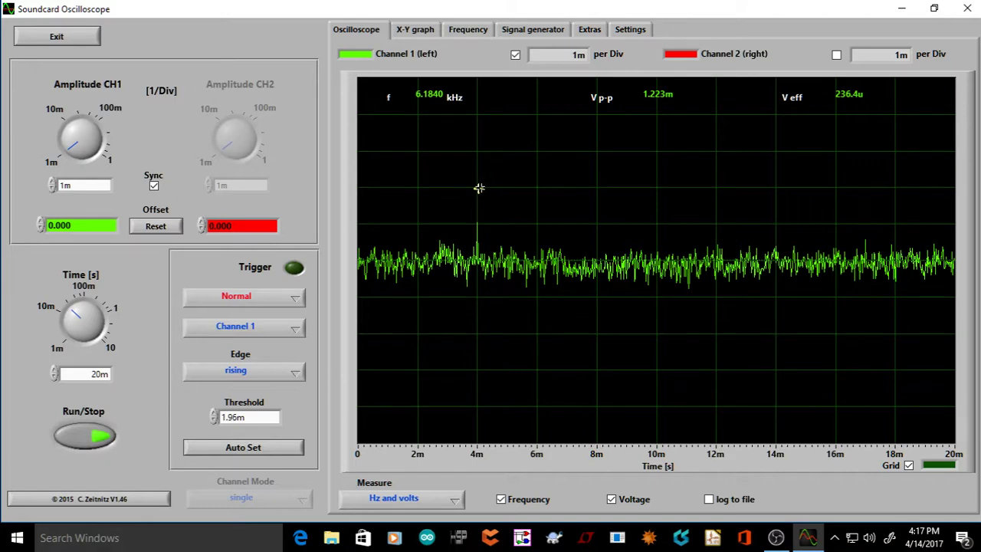